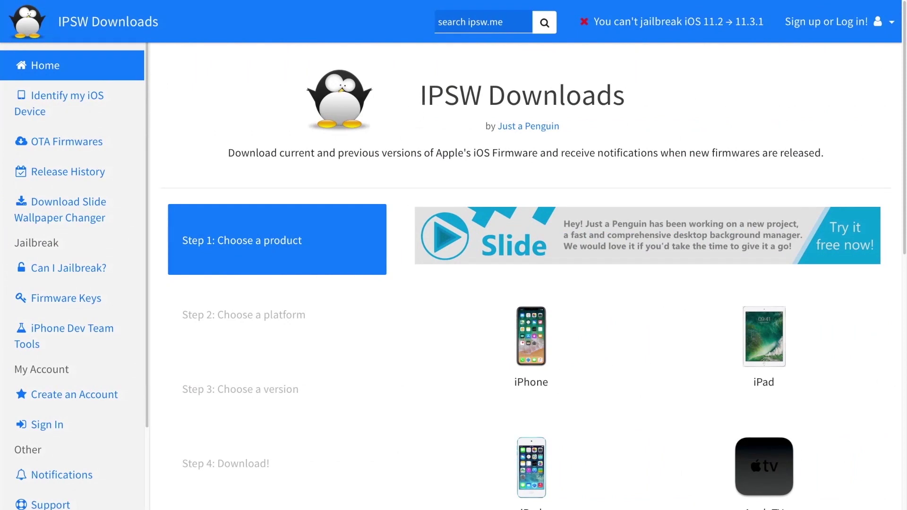
- Show the IPSW.me Downloads home page listing iPhone, iPad, iPod and Apple TV
left_click_drag(419, 94, 628, 103)
left_click(628, 103)
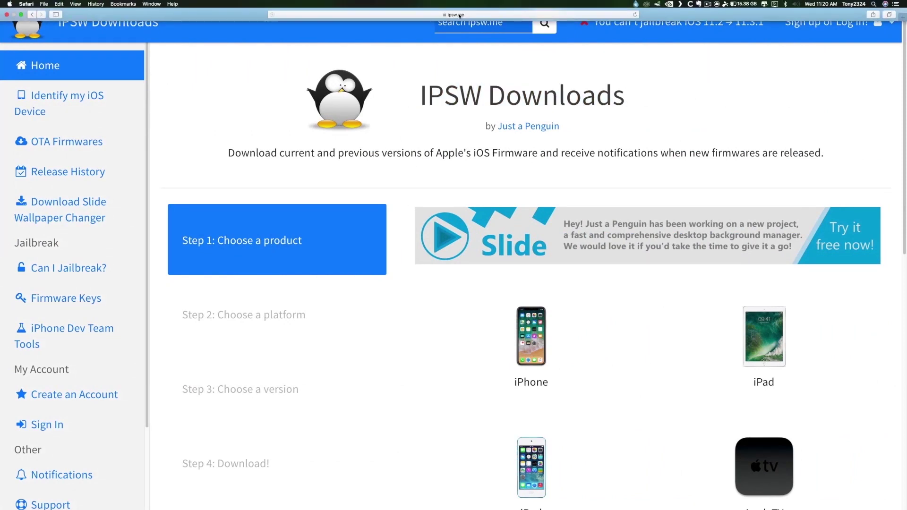
left_click(475, 15)
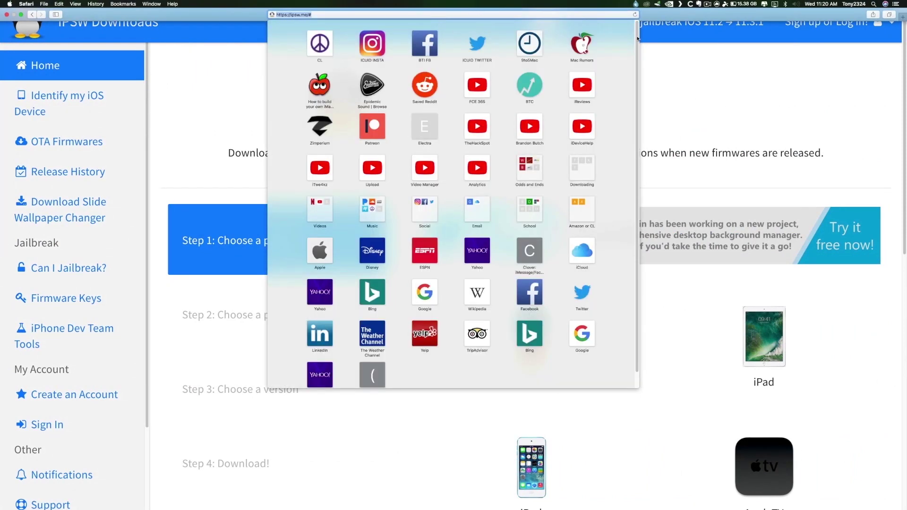
left_click(673, 47)
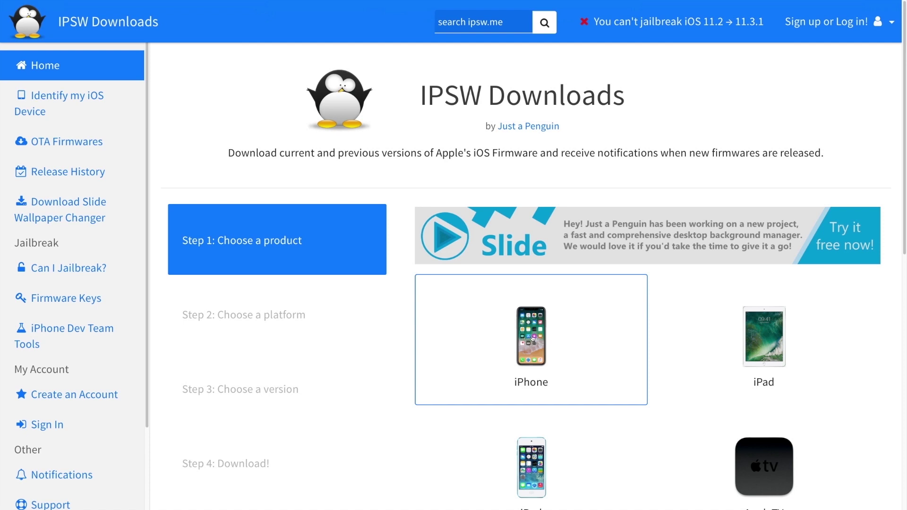
- Download the iOS 11.3 (15E216) firmware for iPhone 6s+ and check Safari's downloads list
left_click(532, 338)
scroll(753, 212, "down", 3)
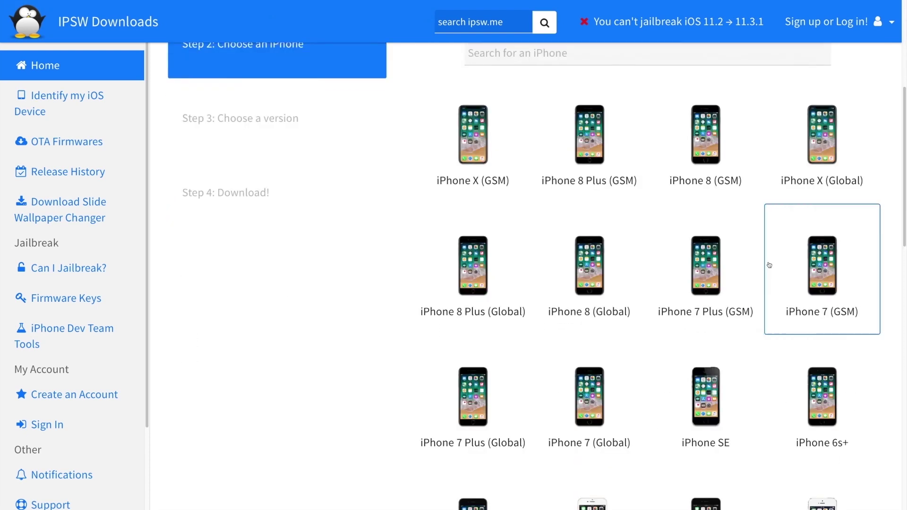
left_click(817, 390)
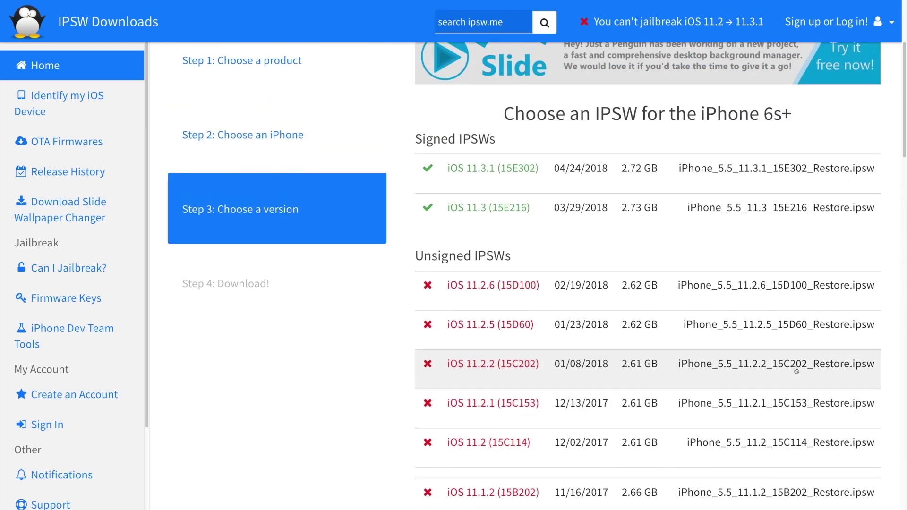
scroll(796, 370, "up", 2)
left_click(496, 289)
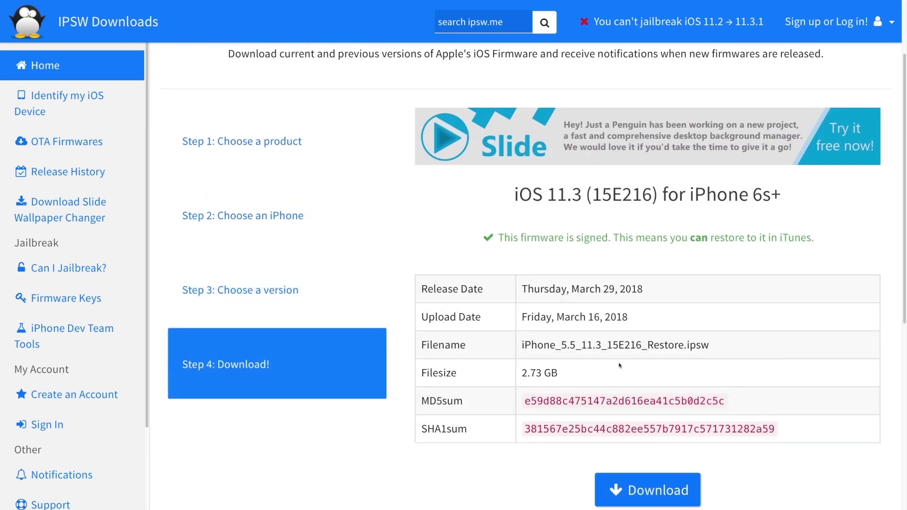
scroll(619, 365, "down", 1)
left_click(657, 442)
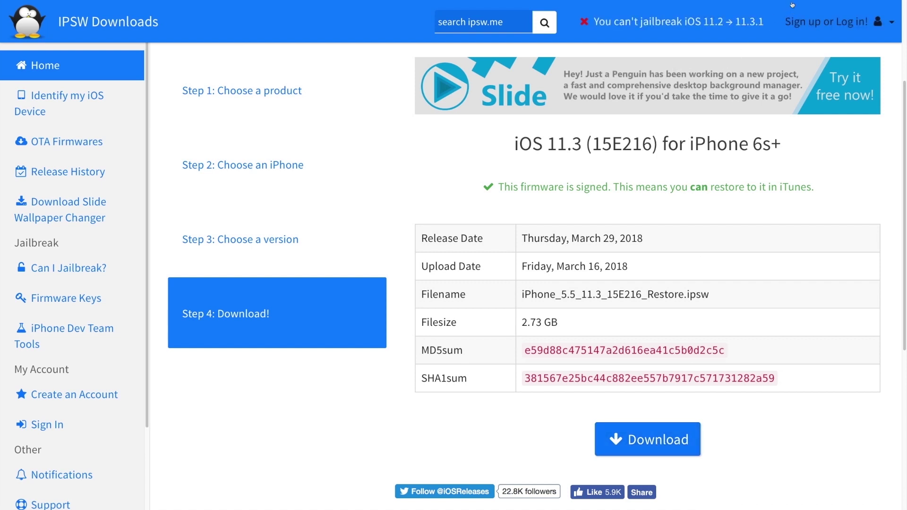
mouse_move(796, 2)
left_click(858, 14)
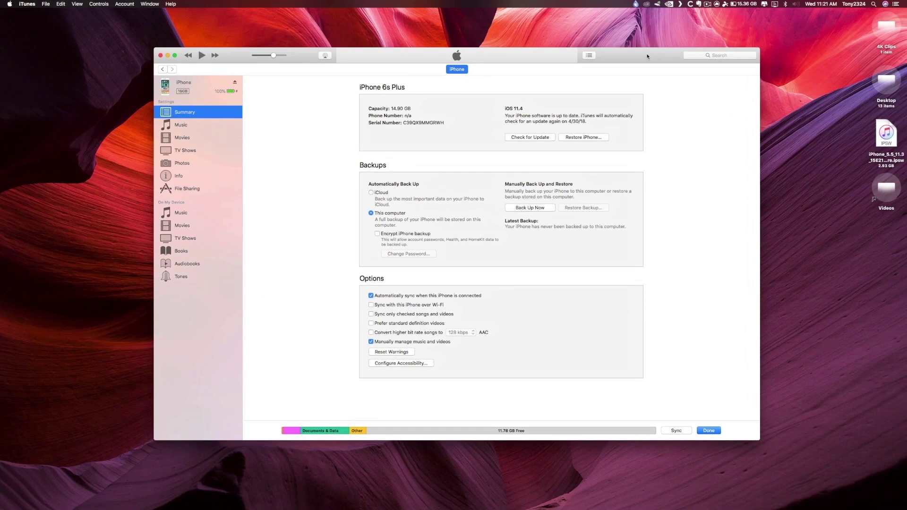
- Shift the iTunes window slightly to the right
left_click_drag(647, 57, 659, 53)
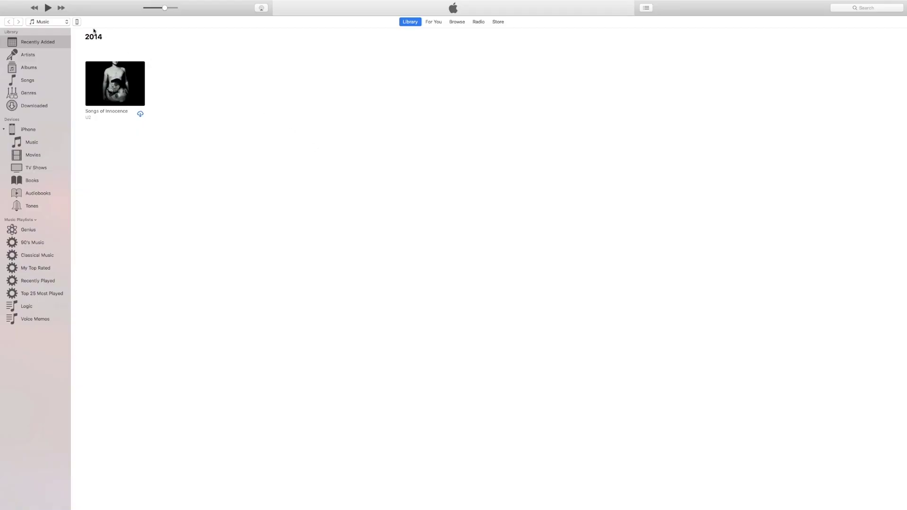
left_click(77, 22)
- Show the iPhone 6s Plus Summary page using the device button
left_click(77, 22)
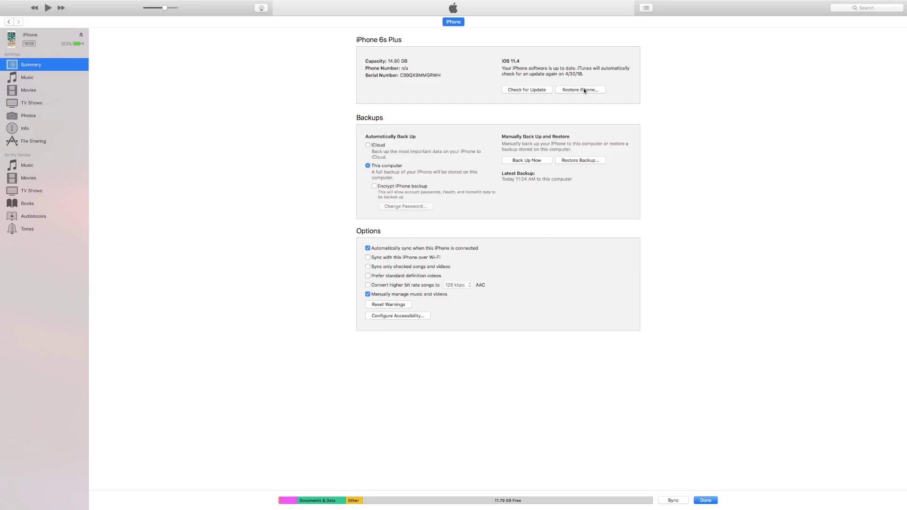
left_click(585, 90, "alt")
mouse_move(523, 99)
left_mouse_down()
mouse_move(557, 99)
mouse_move(531, 103)
mouse_move(541, 100)
left_mouse_up()
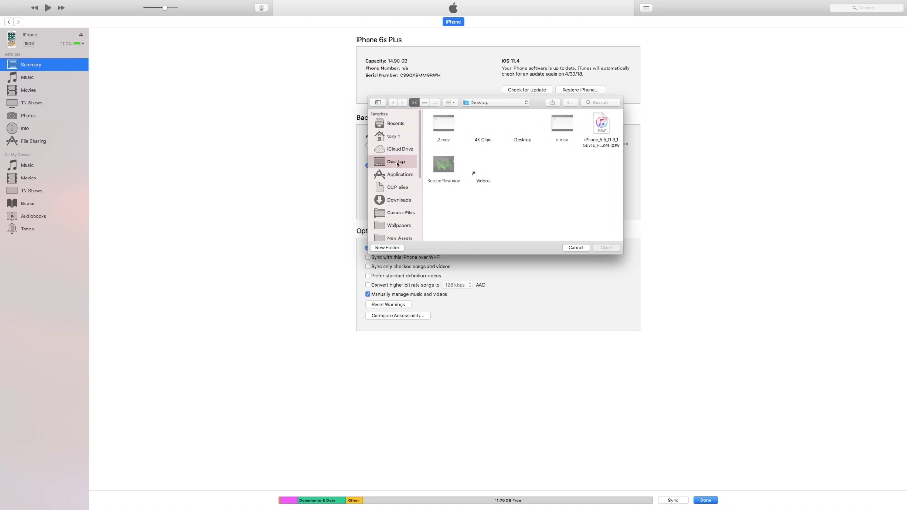
left_click(601, 126)
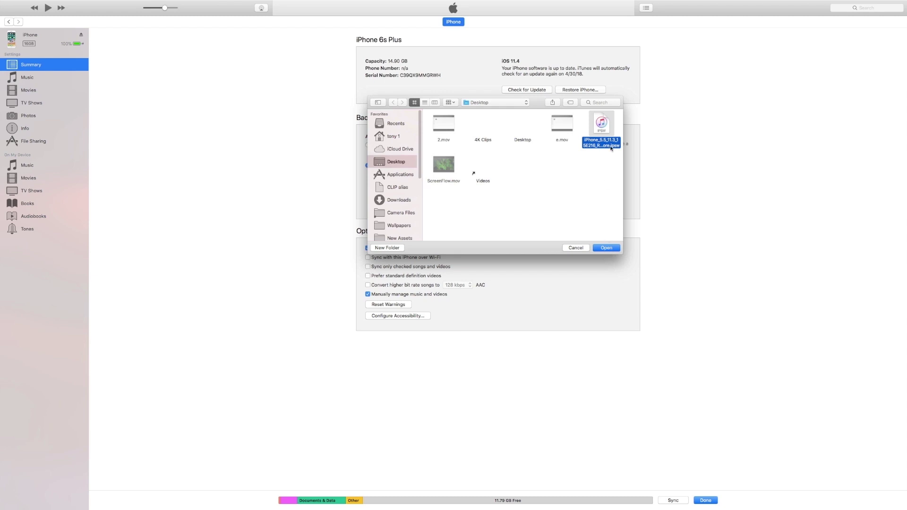
left_click(576, 248)
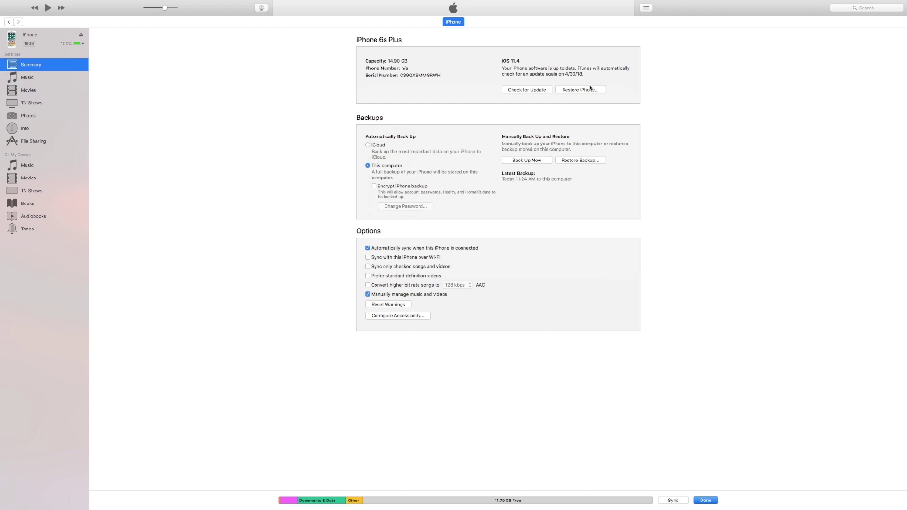
left_click(527, 91, "alt")
left_click_drag(497, 91, 528, 121)
left_click(593, 149)
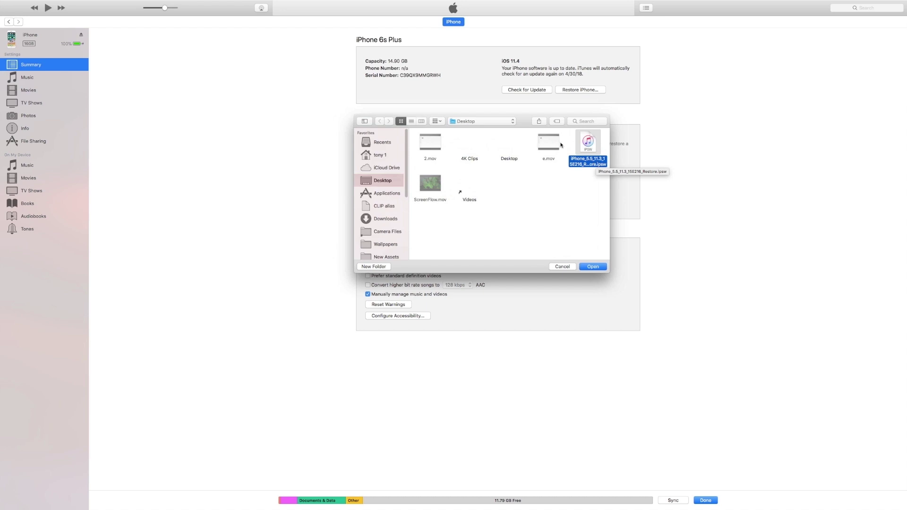
left_click_drag(525, 121, 546, 137)
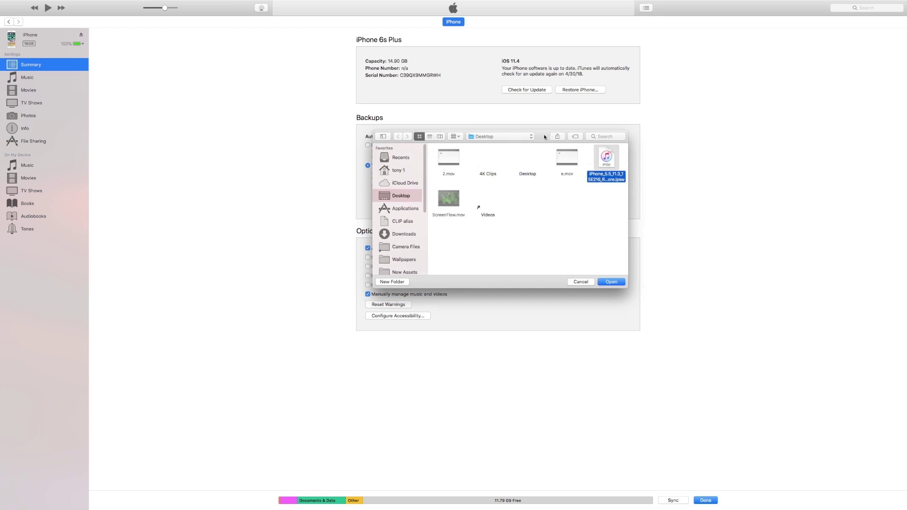
left_click_drag(543, 136, 541, 136)
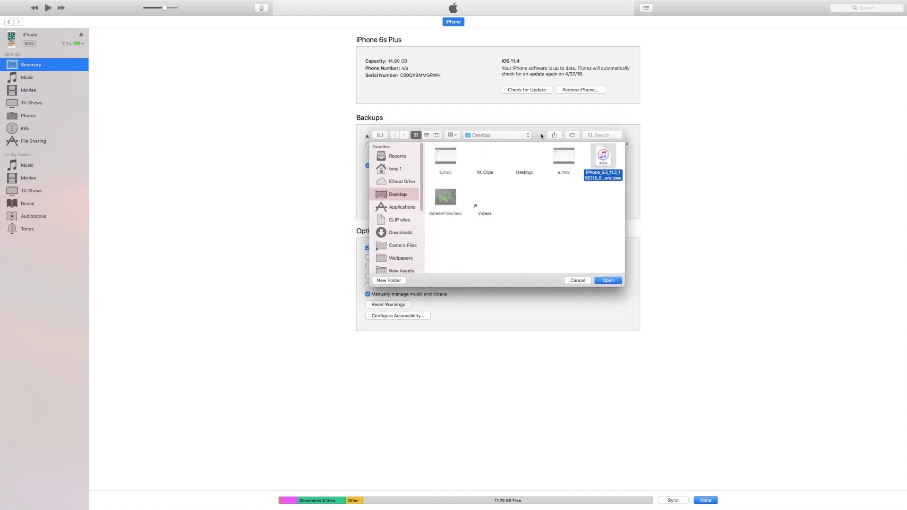
left_click(581, 282)
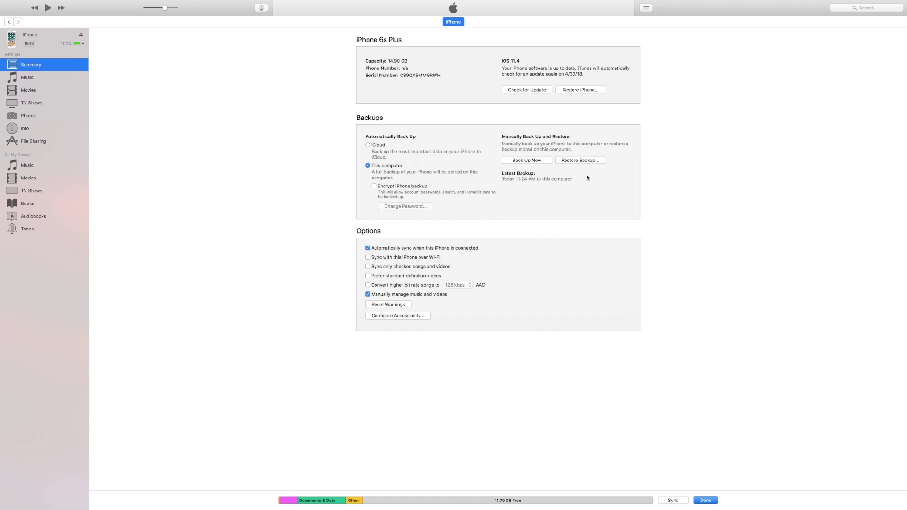
- Begin a restore from a firmware file, then cancel the first file chooser
left_click(588, 92, "alt")
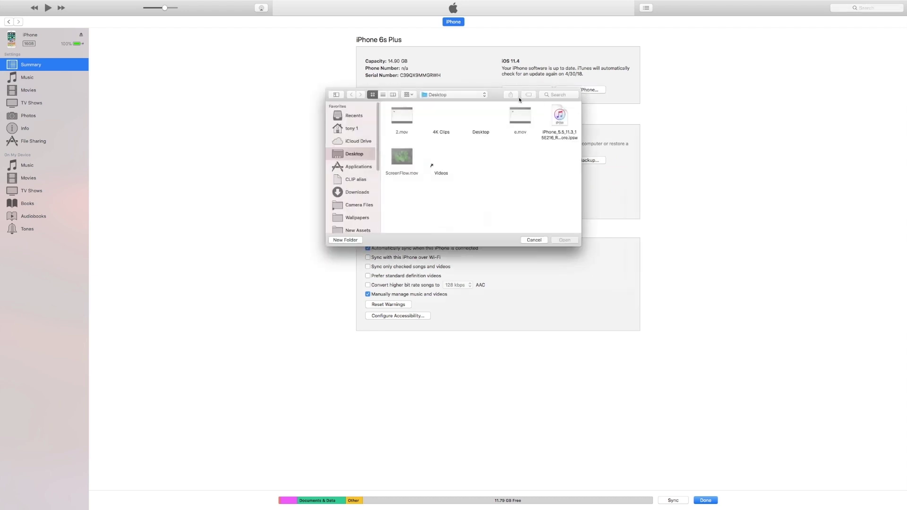
left_click(593, 134)
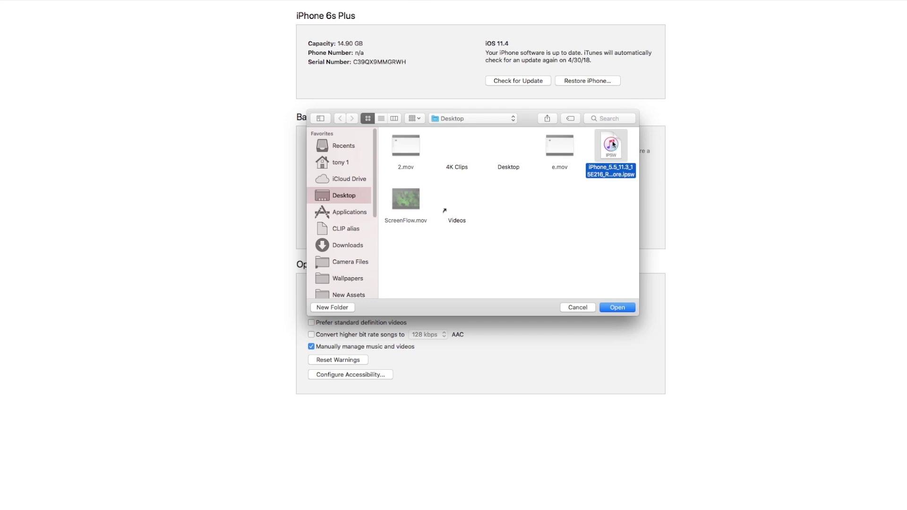
left_click(579, 307)
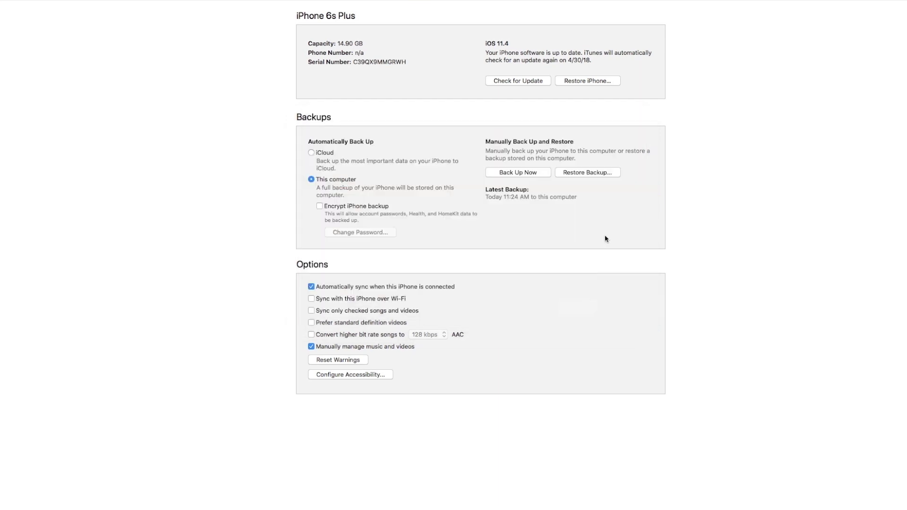
- Choose the iOS 11.3 IPSW from the Desktop and confirm erasing and restoring the iPhone
left_click(589, 82, "alt")
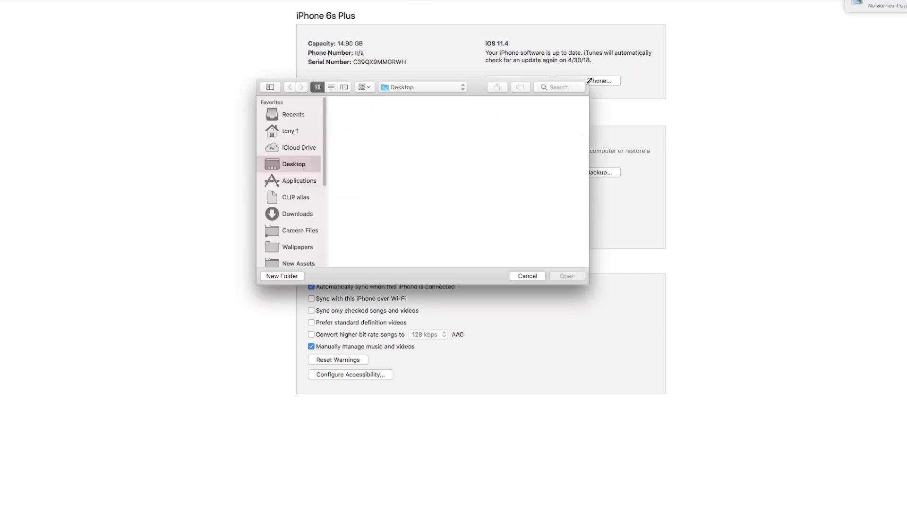
left_click_drag(471, 89, 551, 96)
left_click(642, 125)
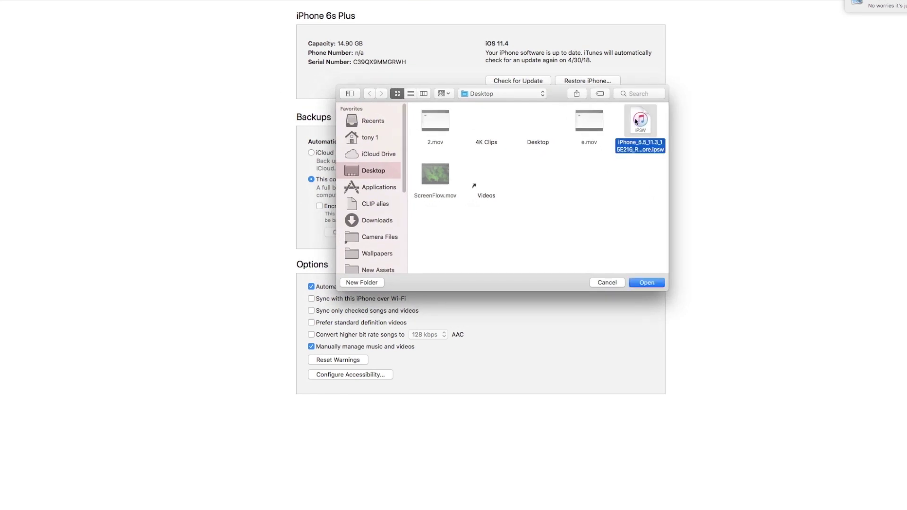
left_click(652, 285)
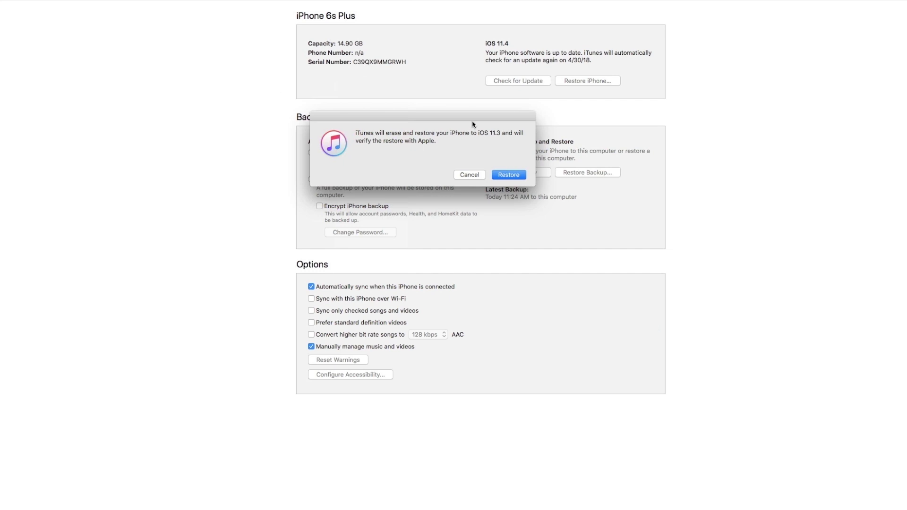
triple_click(499, 139)
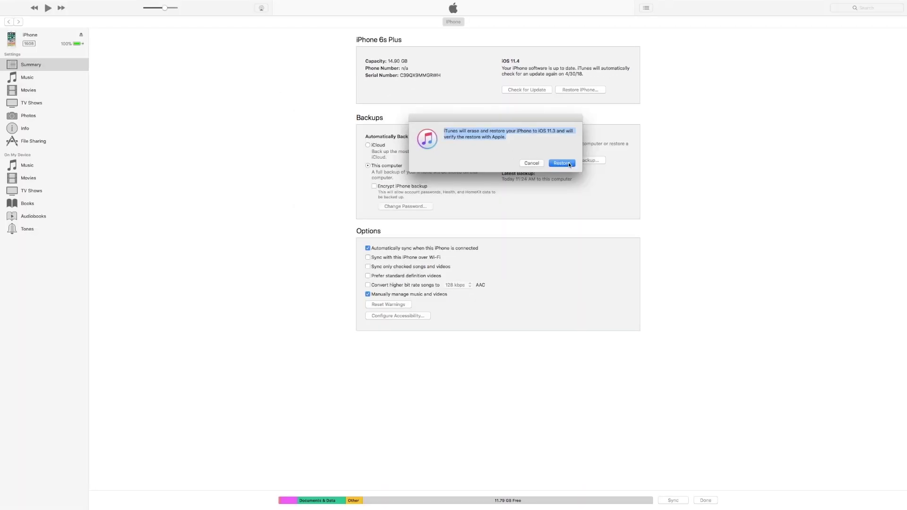
left_click(569, 164)
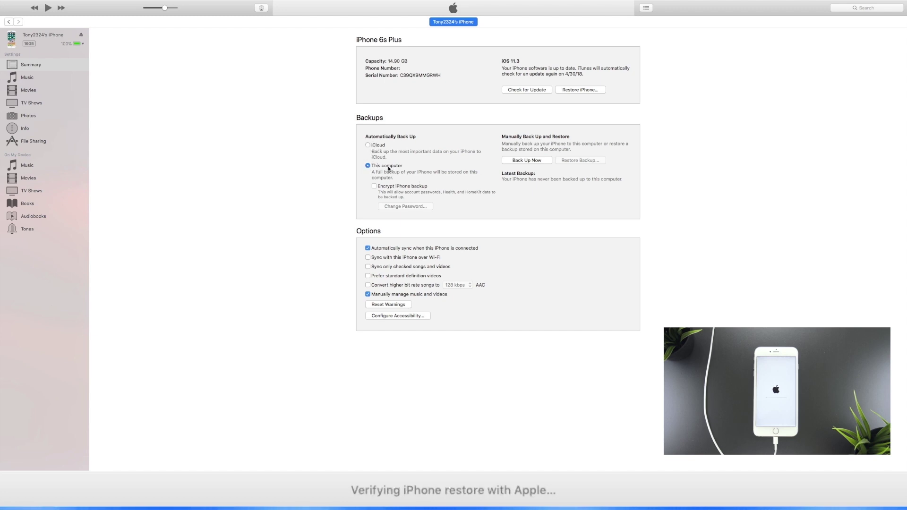
- Back up the iPhone to this computer, creating the Today 12:25 PM backup
left_click(530, 162)
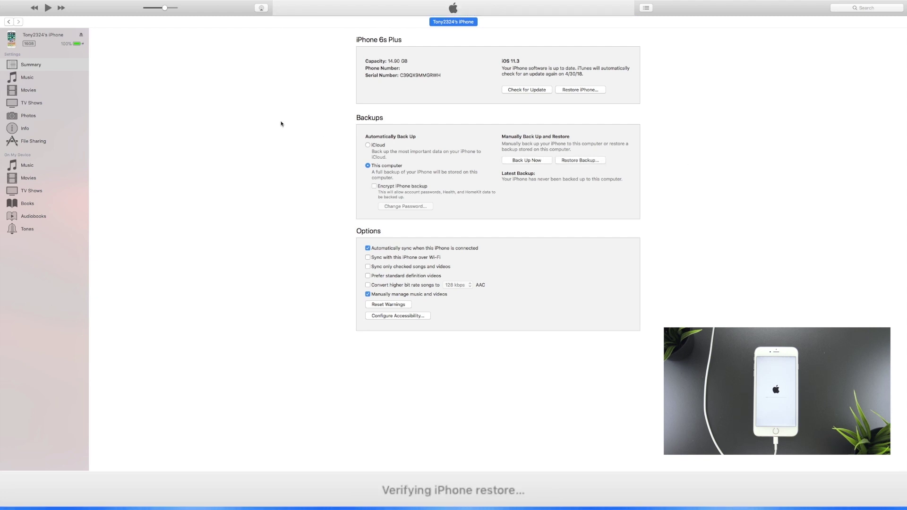
- Archive the iPhone's 12:25 PM backup in Preferences > Devices as a dated Apr 25, 2018 copy
mouse_move(29, 2)
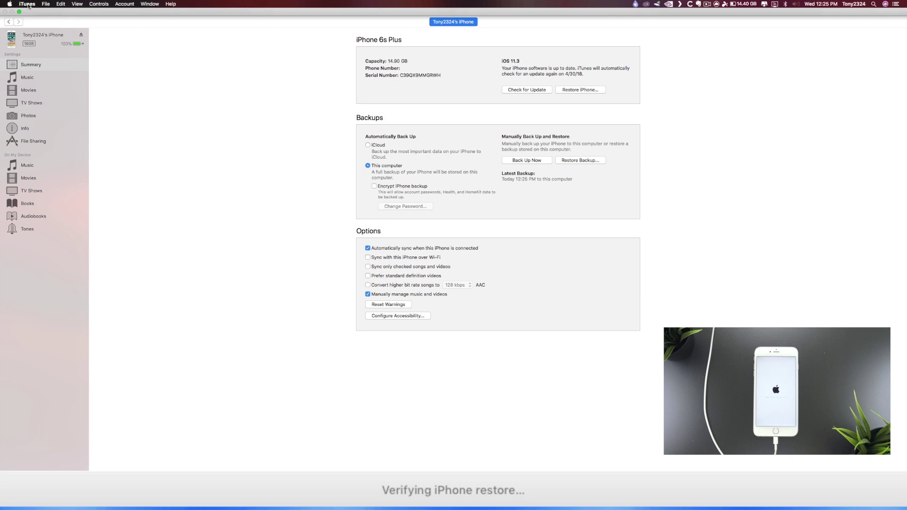
left_click(27, 4)
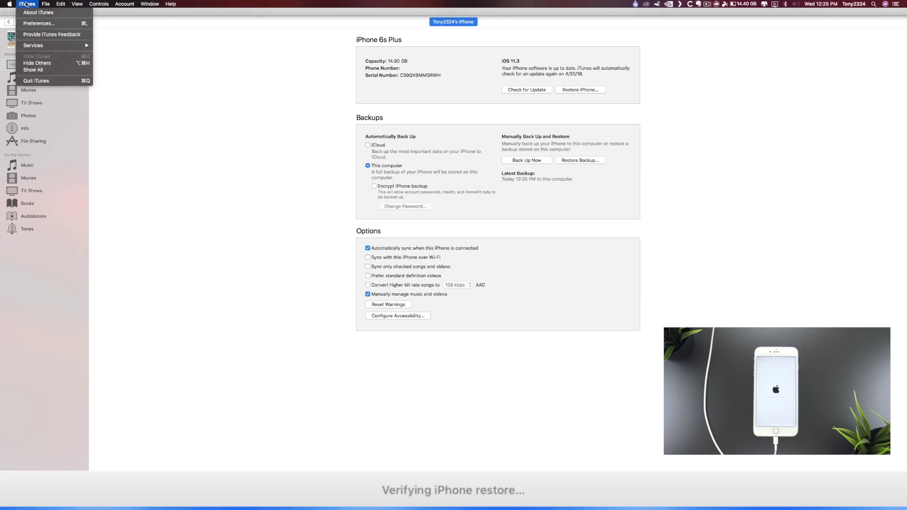
left_click(41, 23)
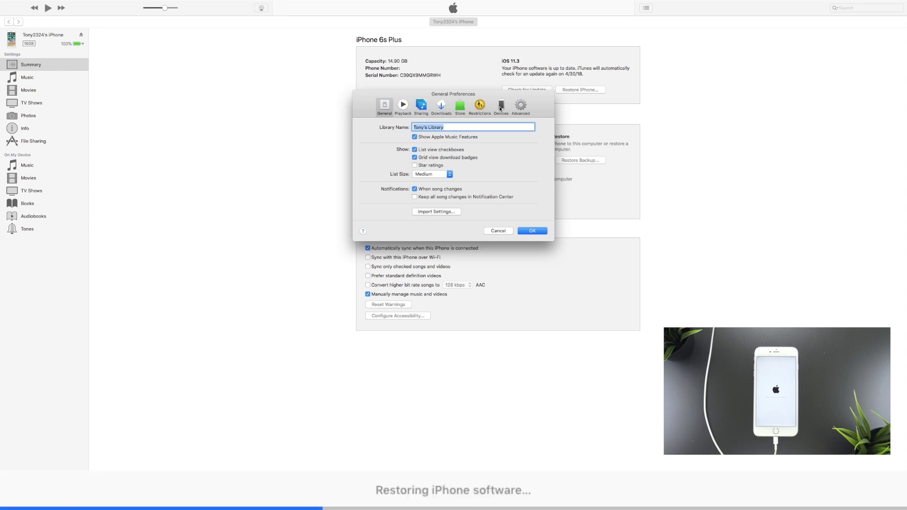
left_click(500, 108)
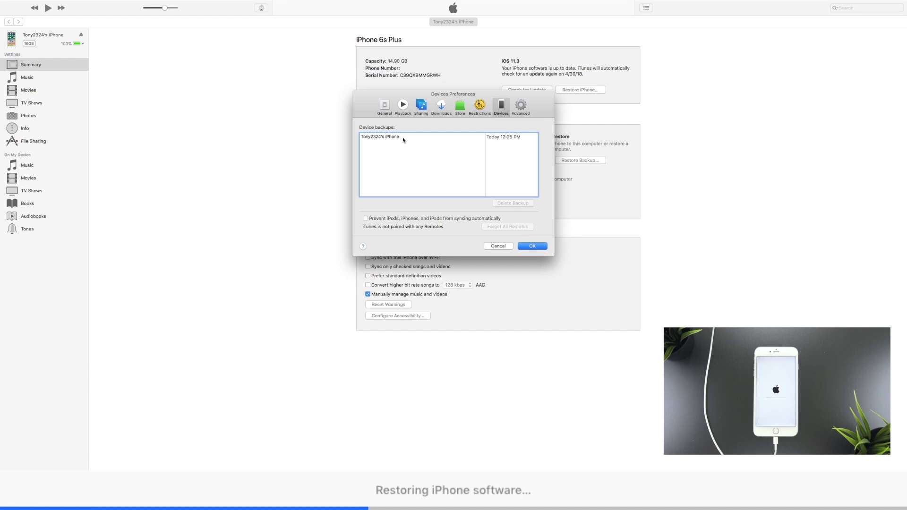
left_click(381, 137)
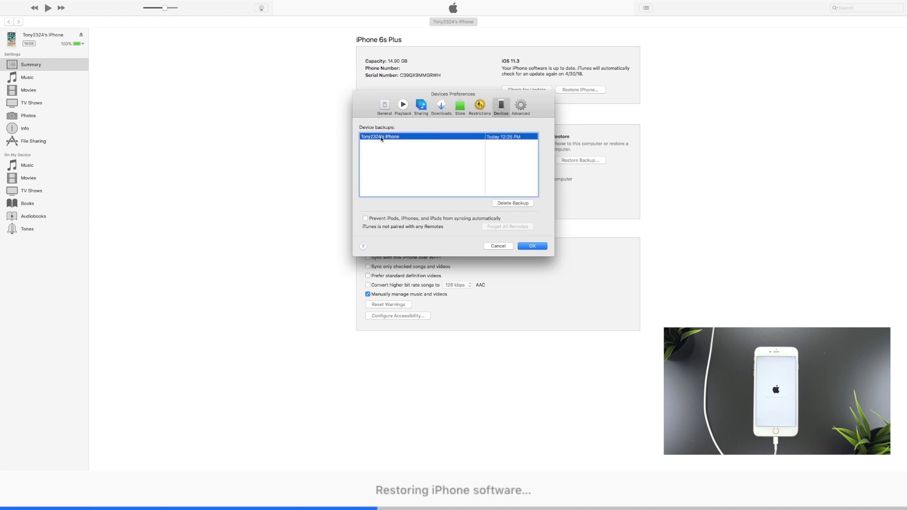
right_click(407, 139)
left_click(421, 147)
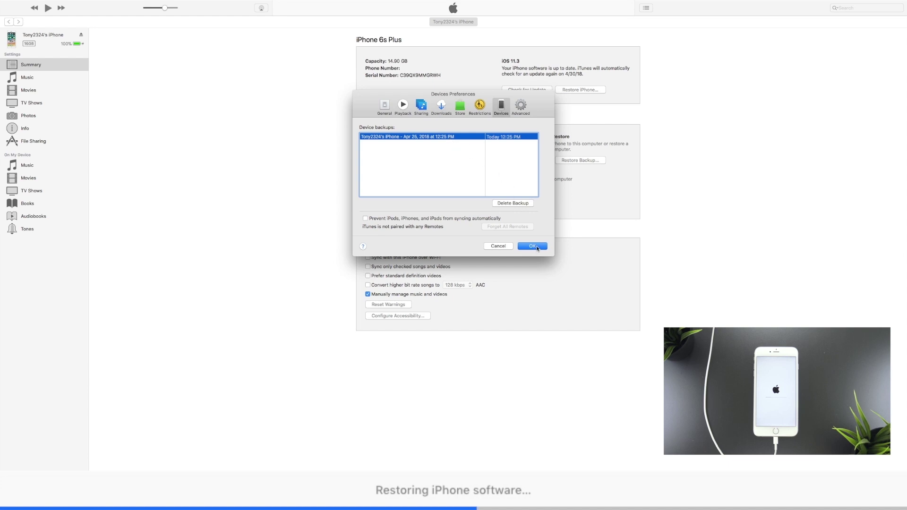
key("Return")
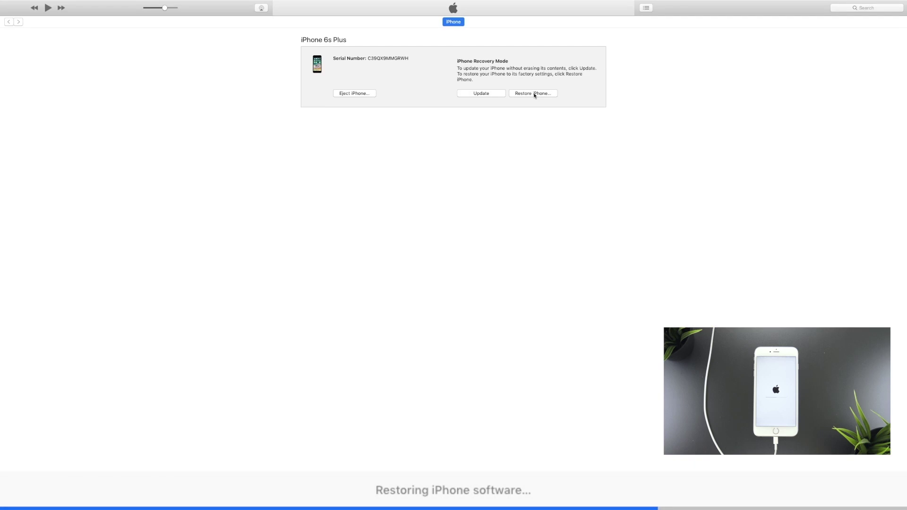
- Start a recovery-mode restore of the iPhone 6s Plus from a chosen firmware file
left_click(534, 93, "alt")
- Select the downloaded iOS 11.3 IPSW and confirm restoring the recovery-mode iPhone
left_click(455, 157)
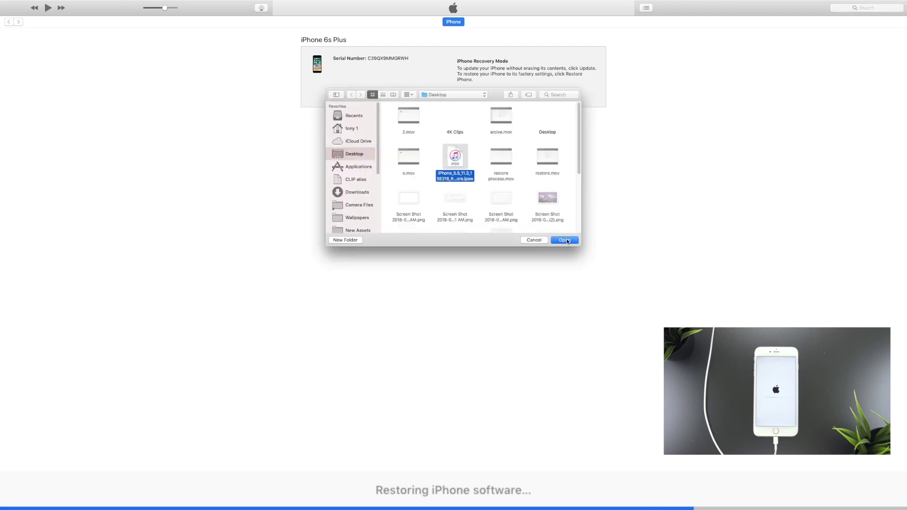
left_click(565, 240)
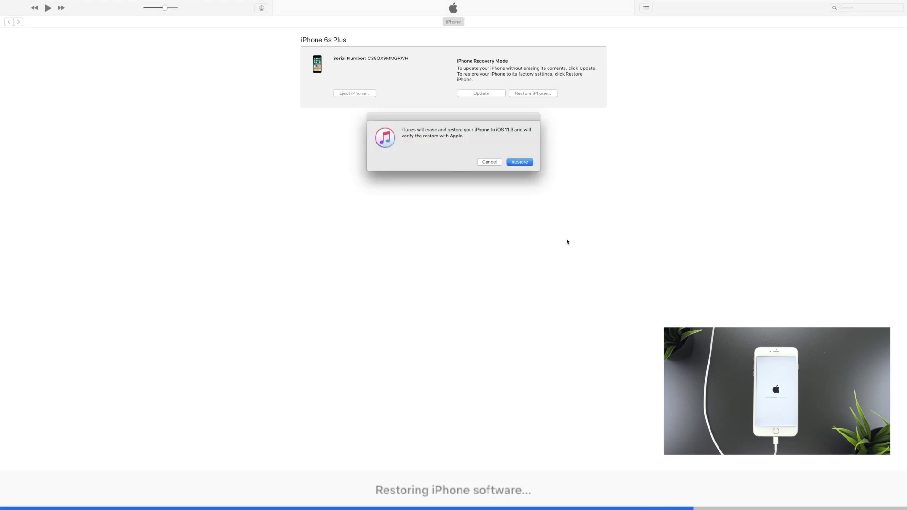
left_click(519, 163)
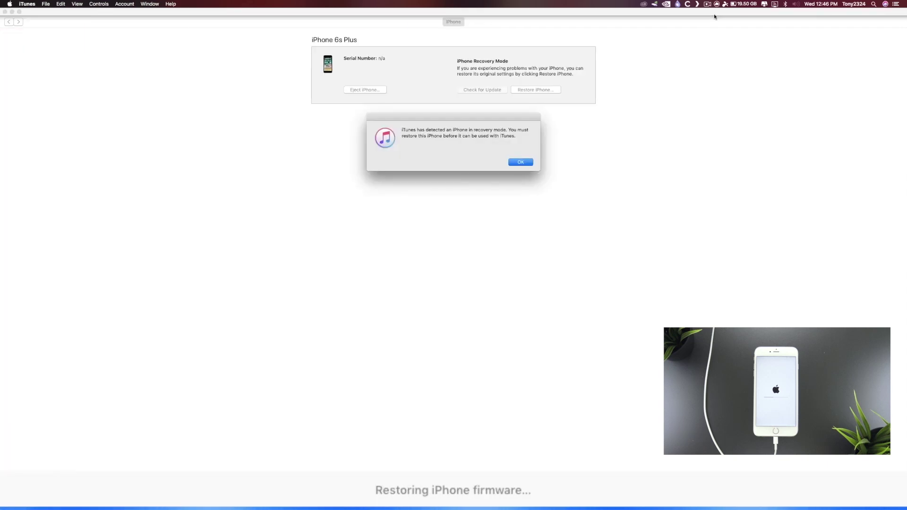
- Dismiss the recovery-mode alert and restart the restore with the downloaded iOS 11.3 IPSW
left_click(525, 163)
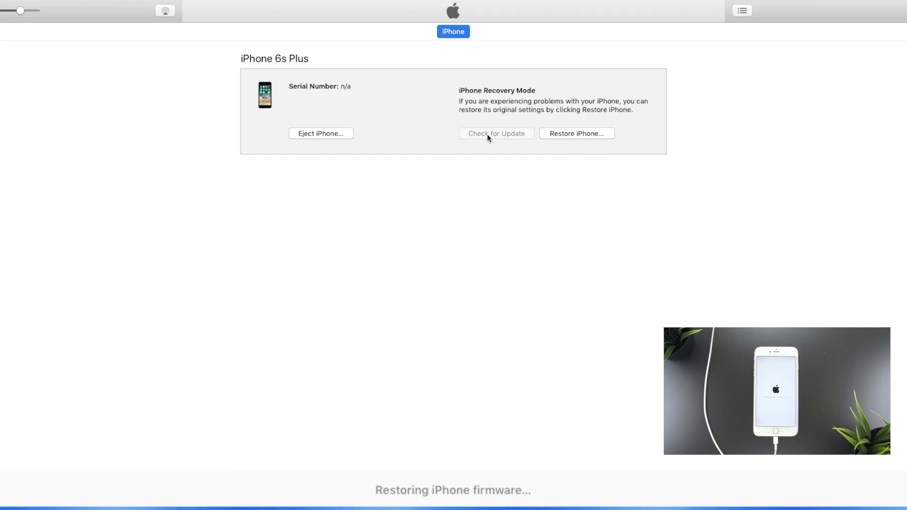
left_click(584, 133, "alt")
left_click(538, 229)
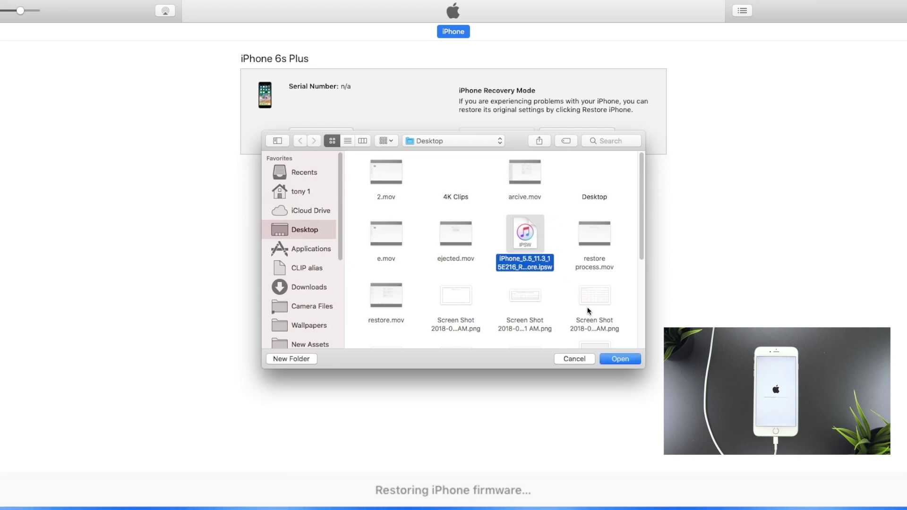
left_click(620, 359)
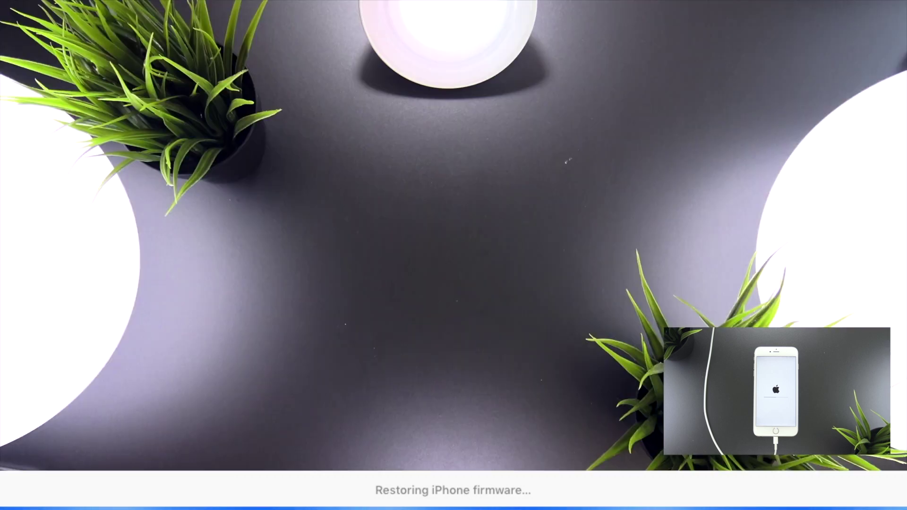